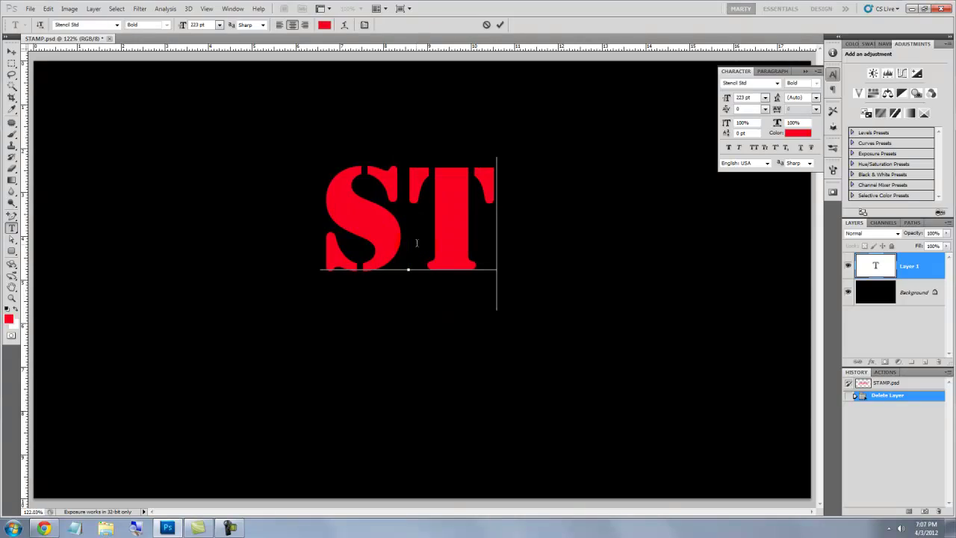
- Complete the red text so it reads STAMP and tighten the spacing between its letters
text(AMP)
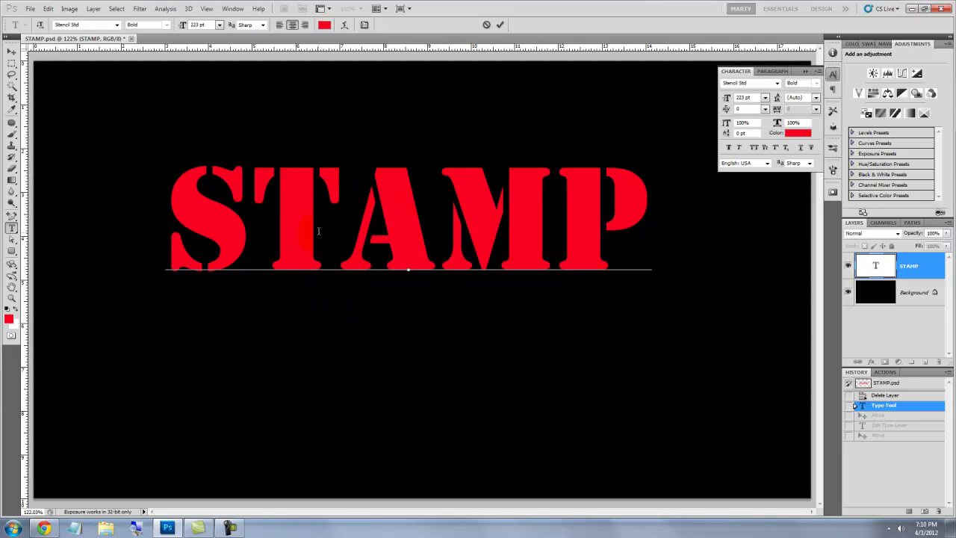
key(alt+Left)
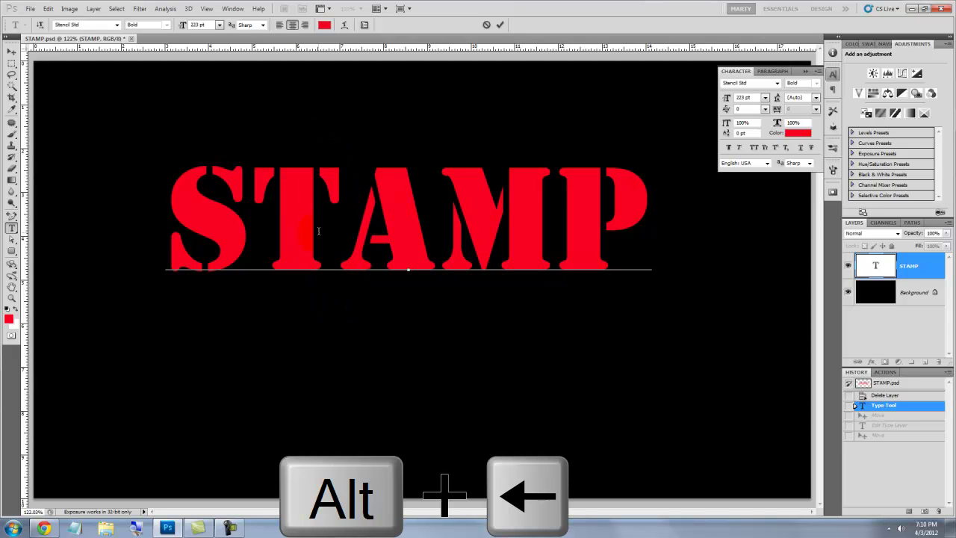
key(alt+Left)
key(alt+Left)
key(alt+Left)
key(alt+Left)
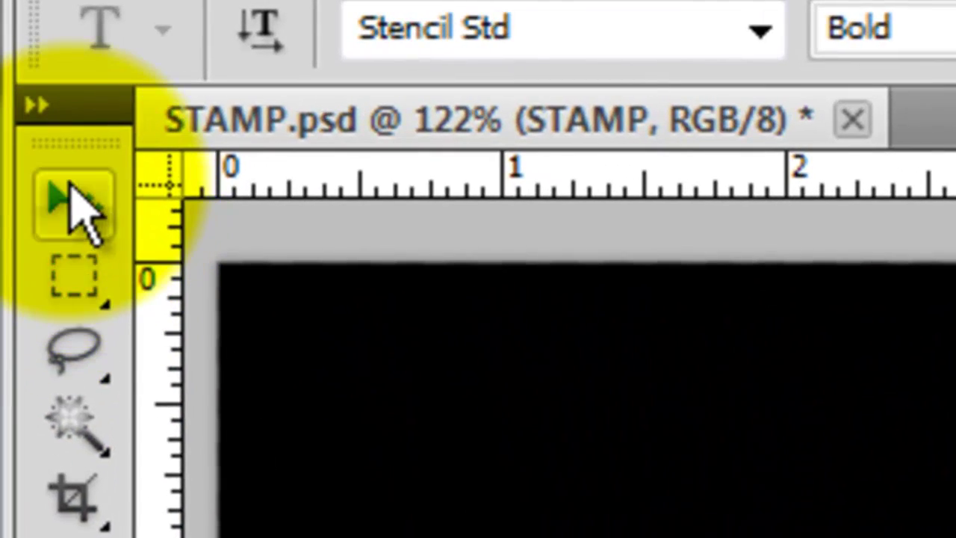
- Move the STAMP text down to the middle of the canvas
click(11, 50)
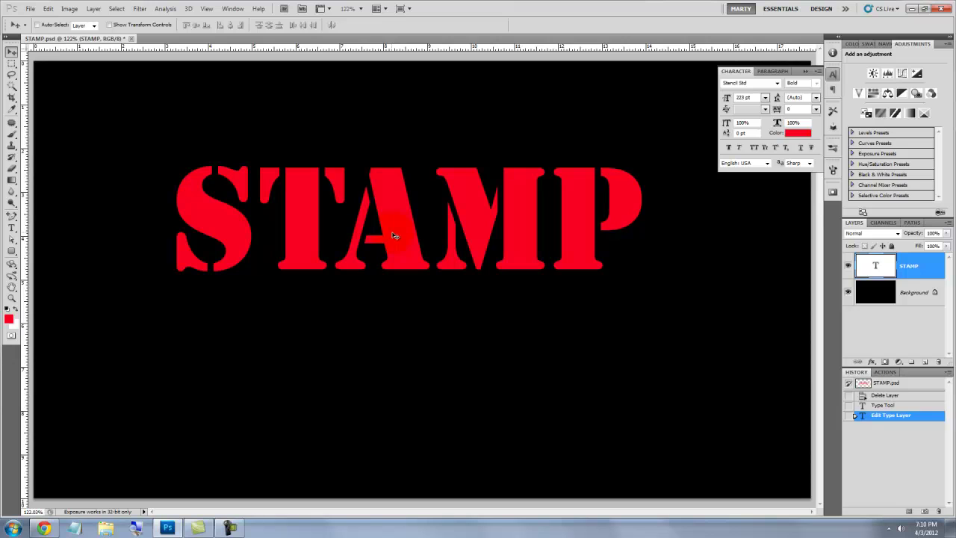
drag(395, 235, 418, 297)
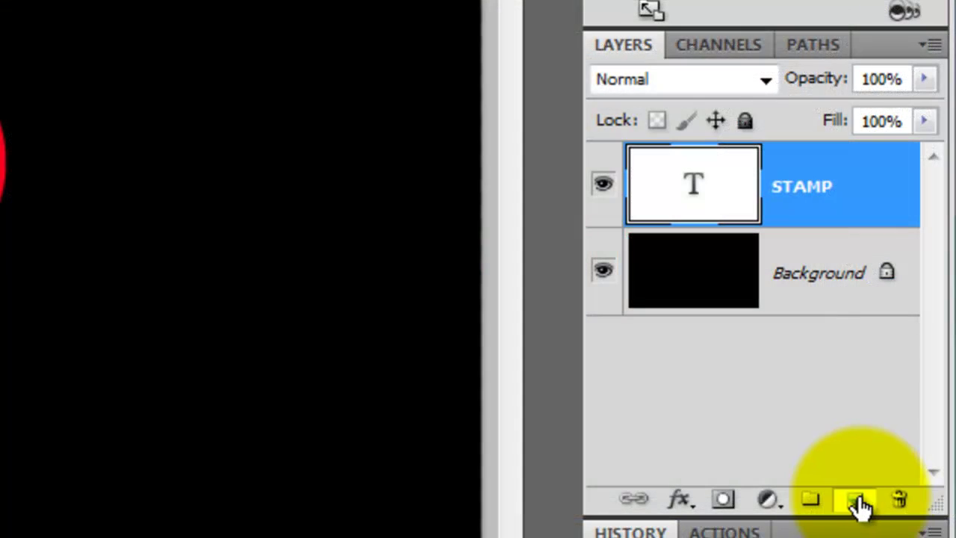
- Add a new layer above the STAMP text and set the Pencil tool's size to 20 px
click(927, 363)
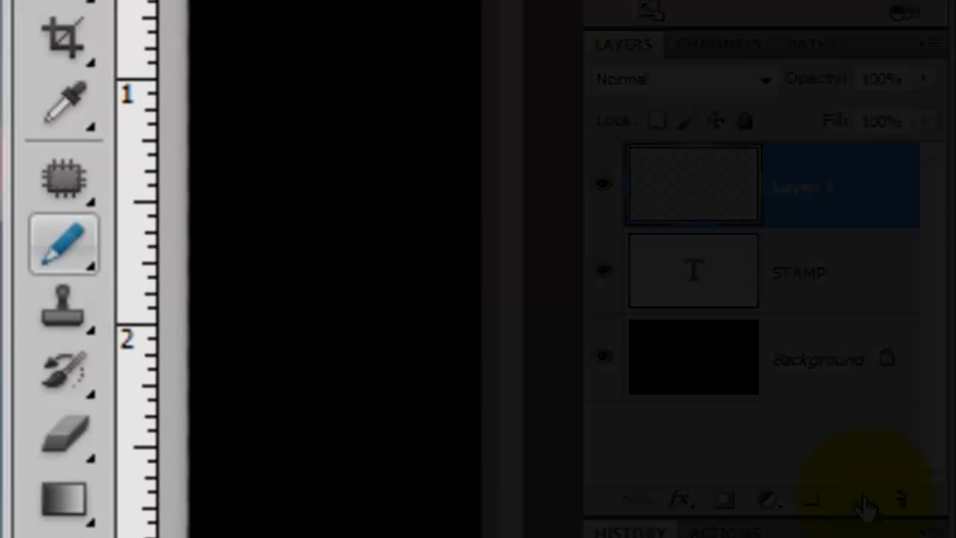
right_click(69, 250)
click(230, 288)
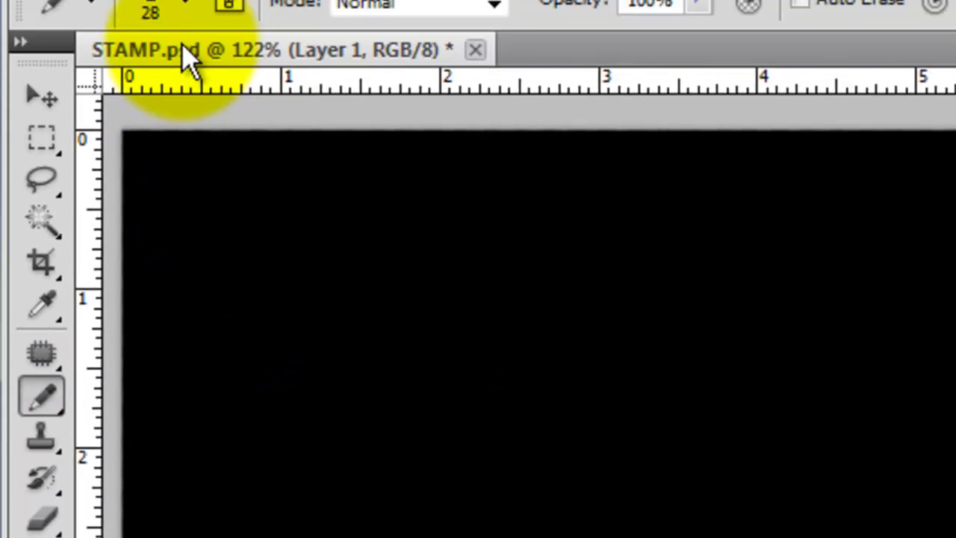
click(164, 88)
double_click(299, 138)
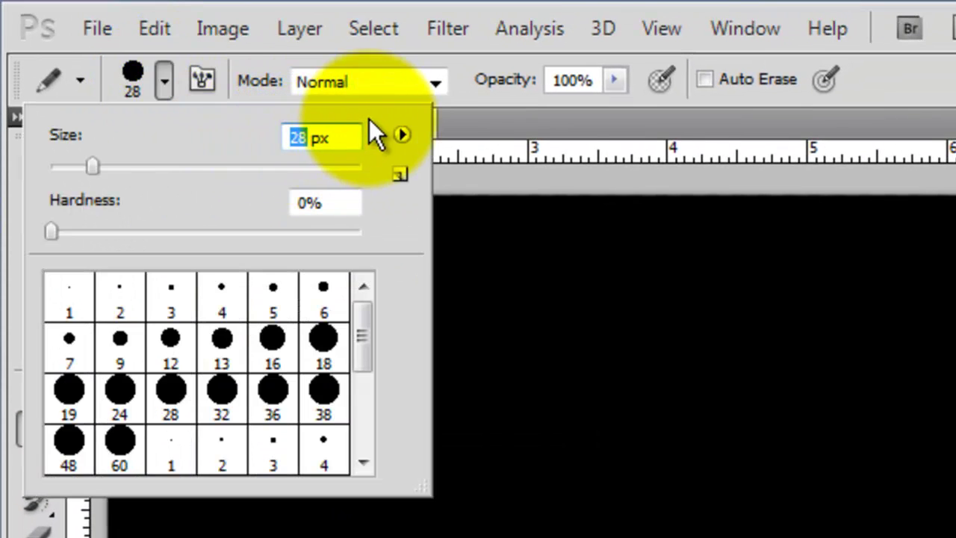
text(20)
key(Return)
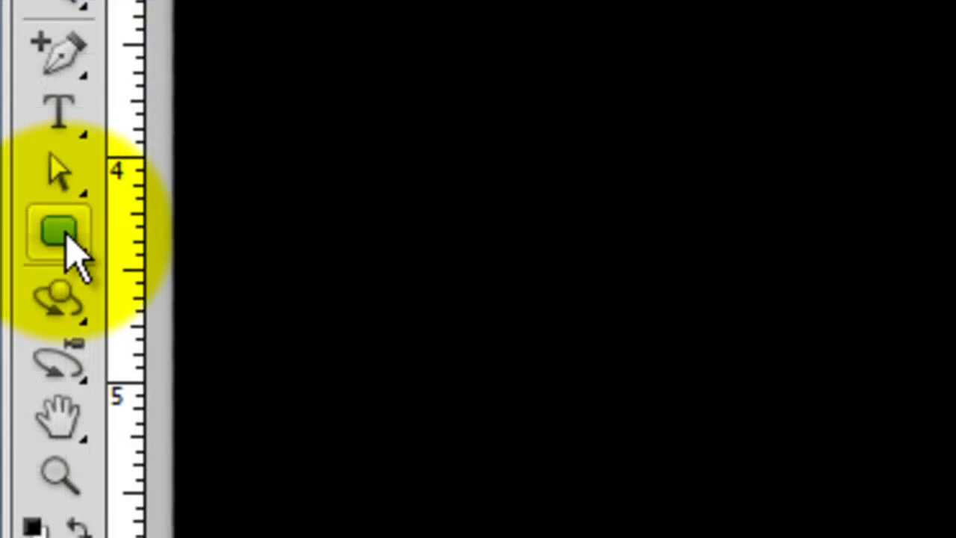
- Draw a rounded rectangle path with a 75 px radius around the STAMP text and stroke it with the Pencil, Simulate Pressure off
drag(71, 254, 196, 284)
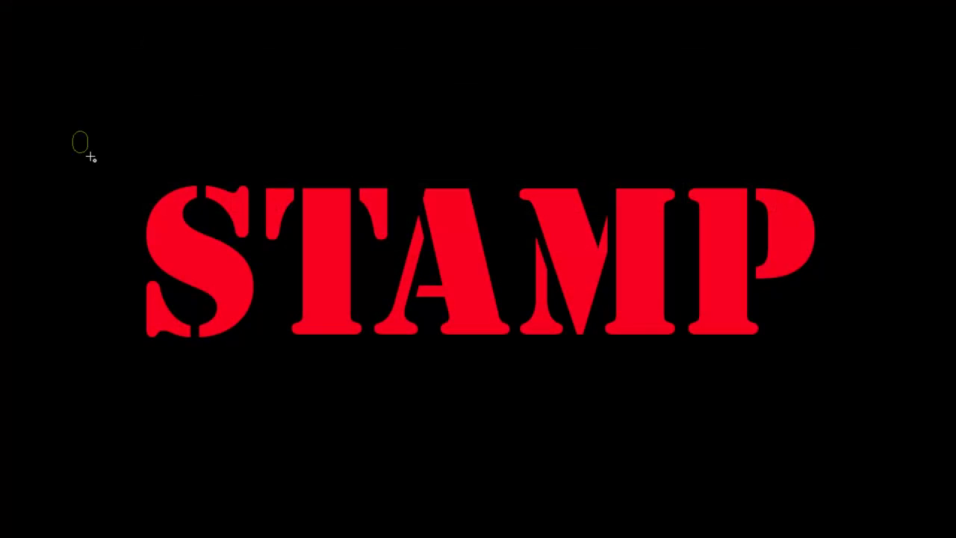
drag(75, 133, 880, 402)
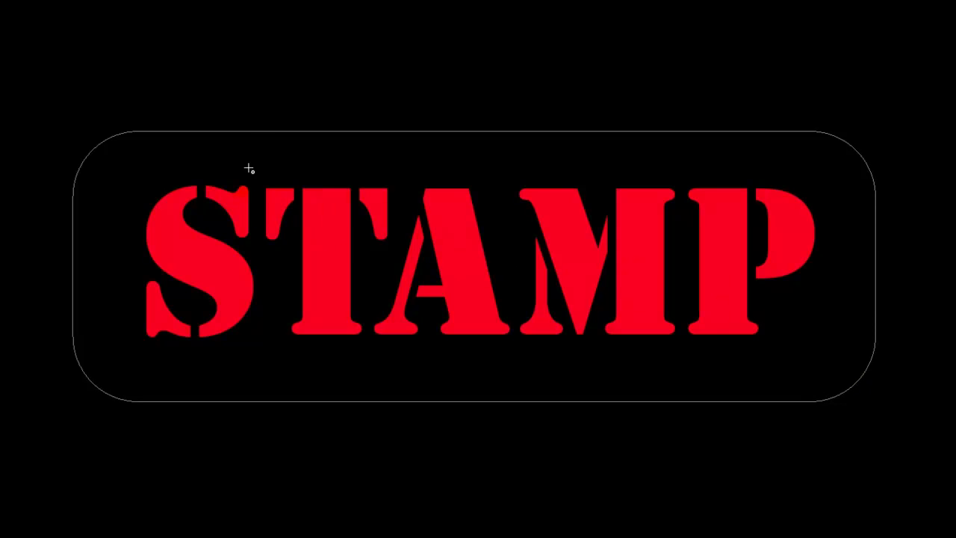
right_click(257, 133)
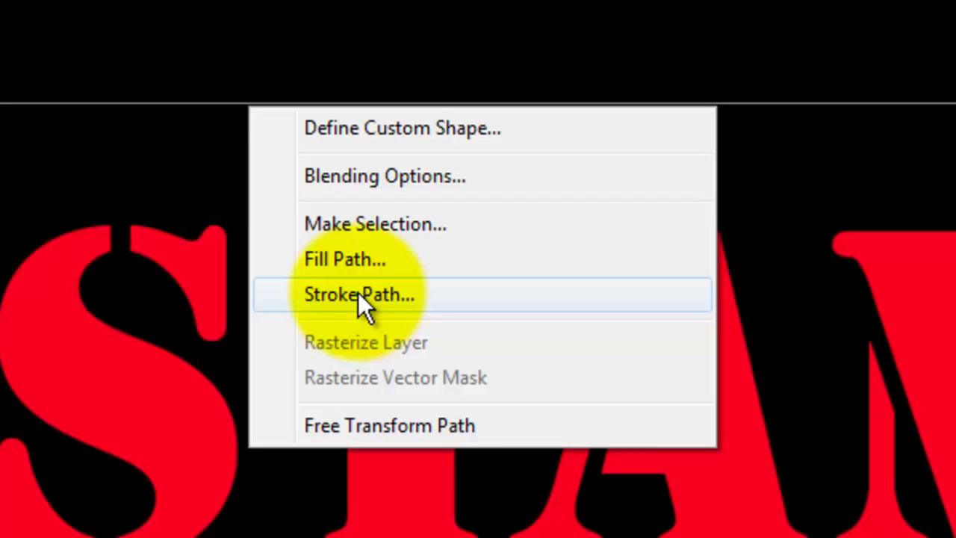
click(358, 293)
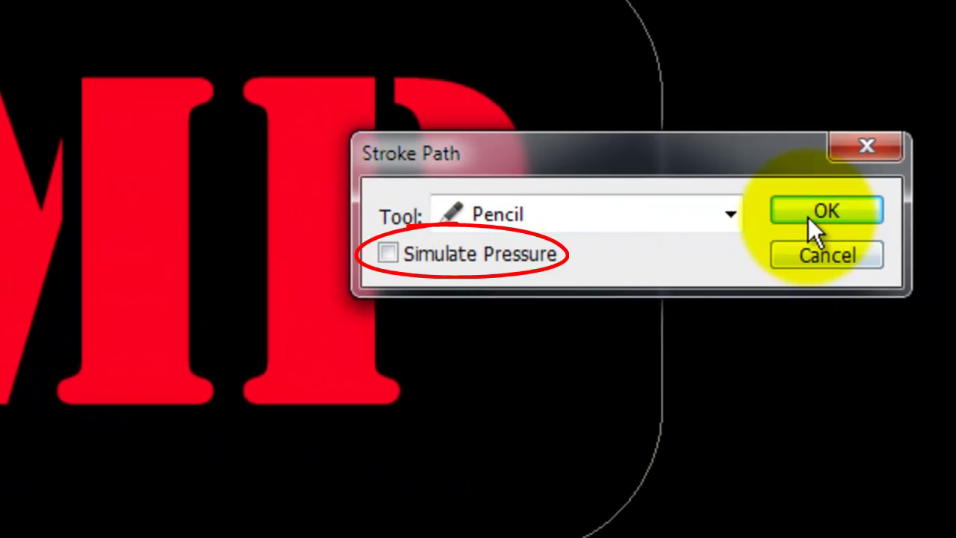
click(811, 210)
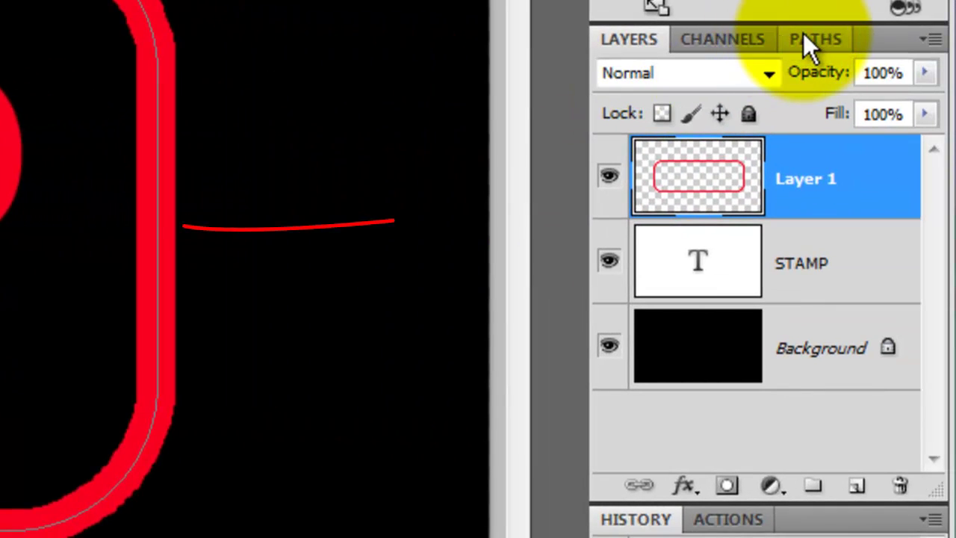
- Deselect the work path to hide its outline and return to the layer list
click(810, 41)
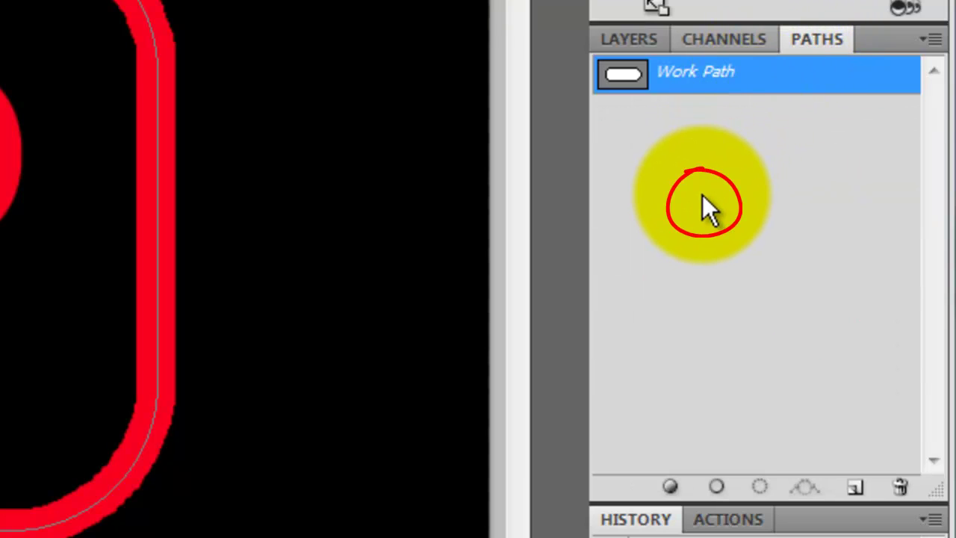
click(702, 193)
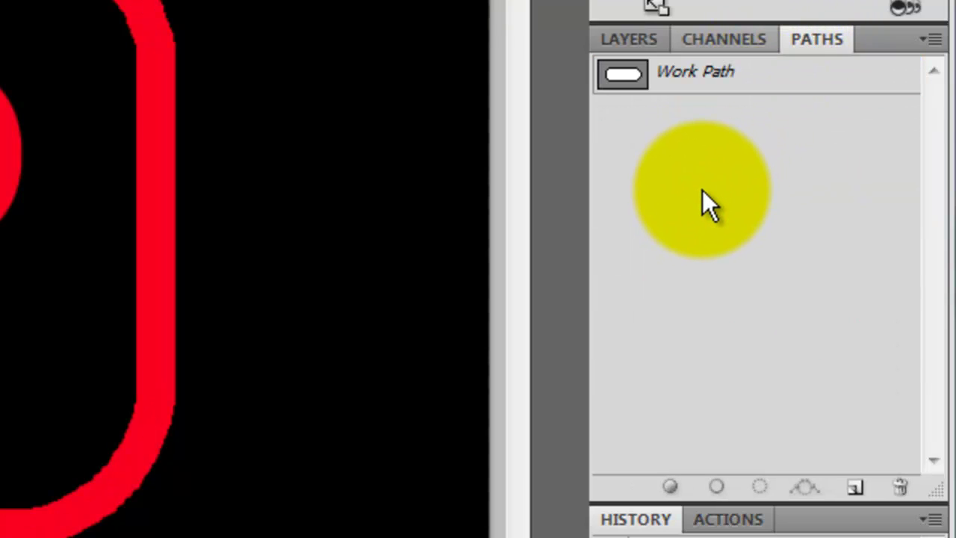
click(639, 42)
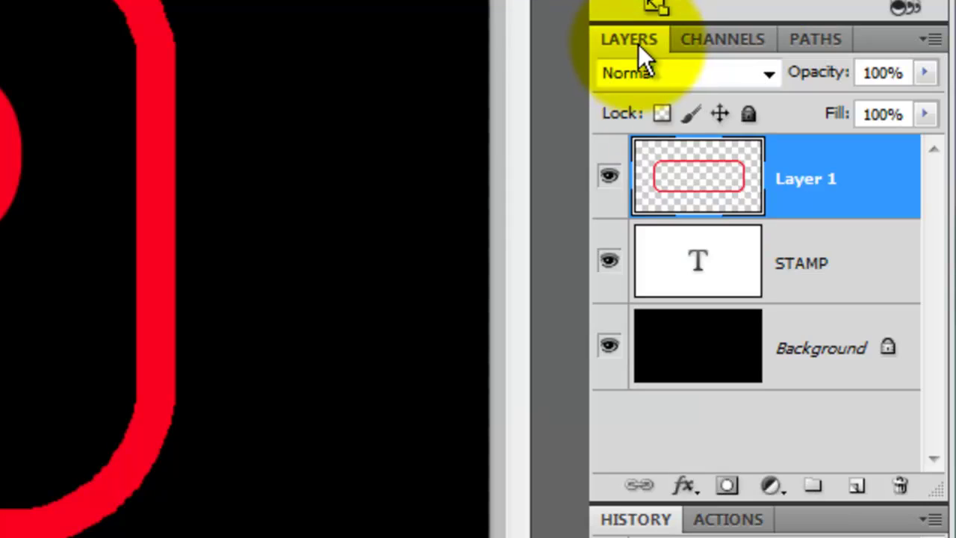
- Merge the border and STAMP text layers, and create a composite copy of all visible layers on a new layer
shift+click(705, 254)
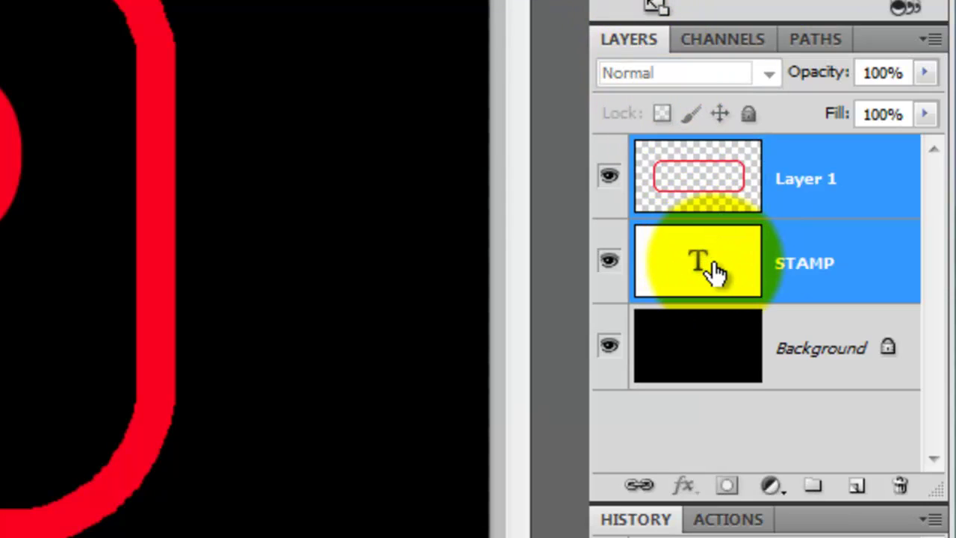
key(ctrl+e)
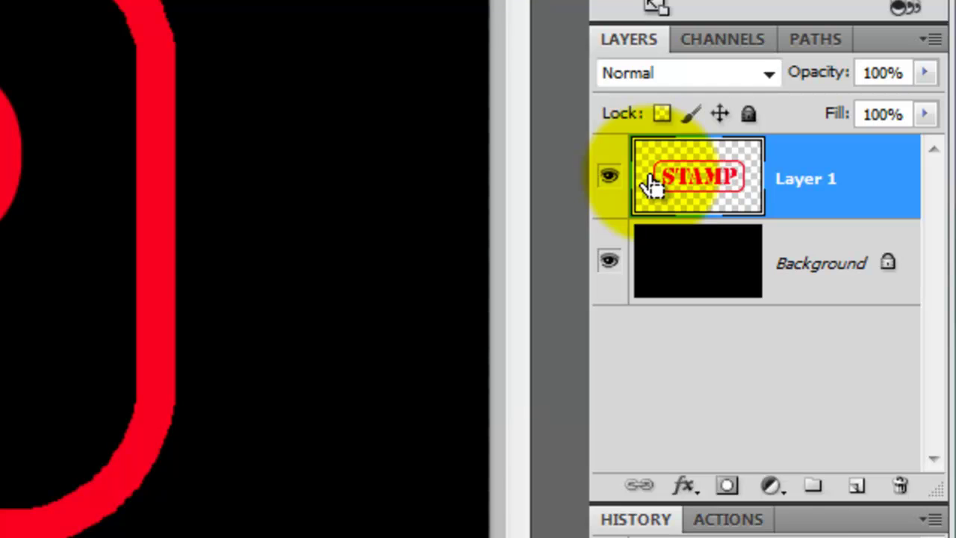
key(ctrl+shift+alt+e)
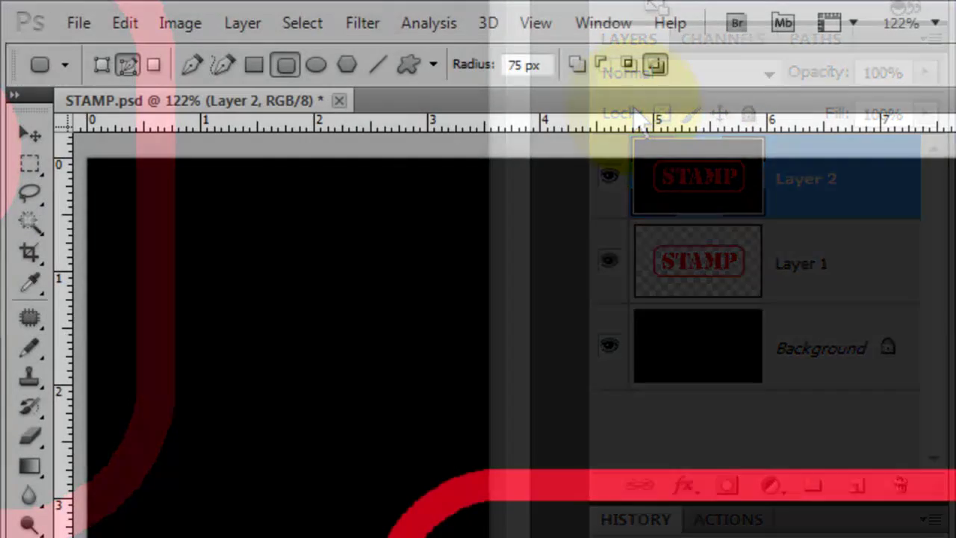
- Apply the Spatter brush-strokes filter to the composite layer to roughen the stamp's edges
click(364, 24)
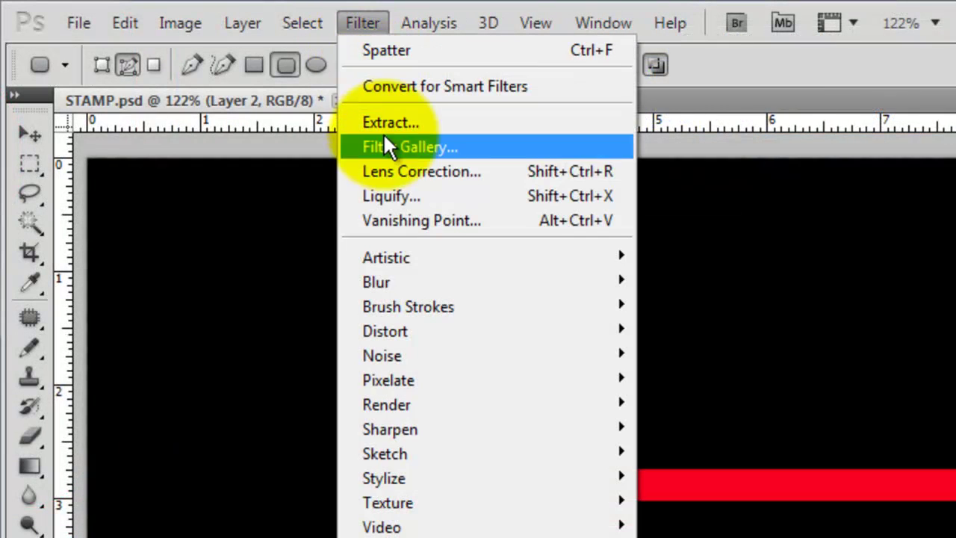
mouse_move(423, 306)
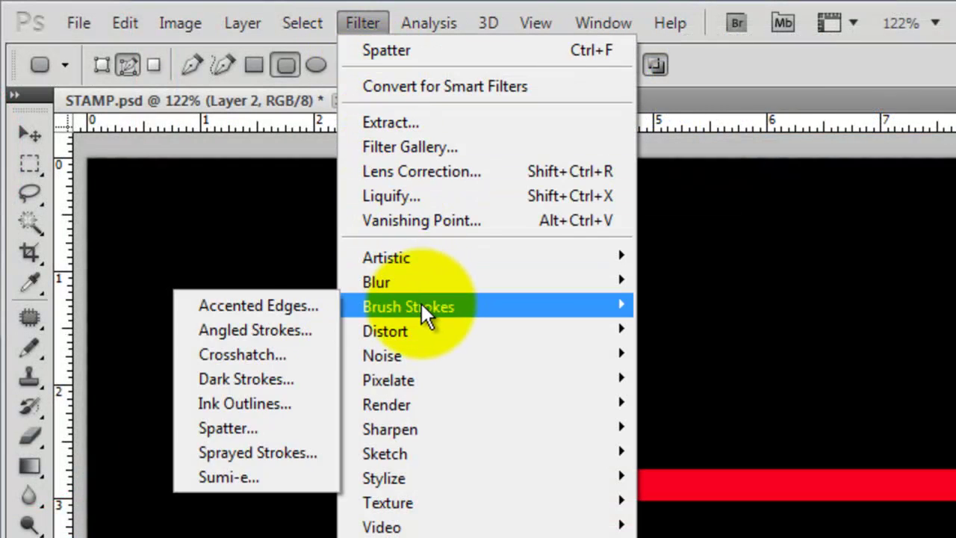
click(247, 428)
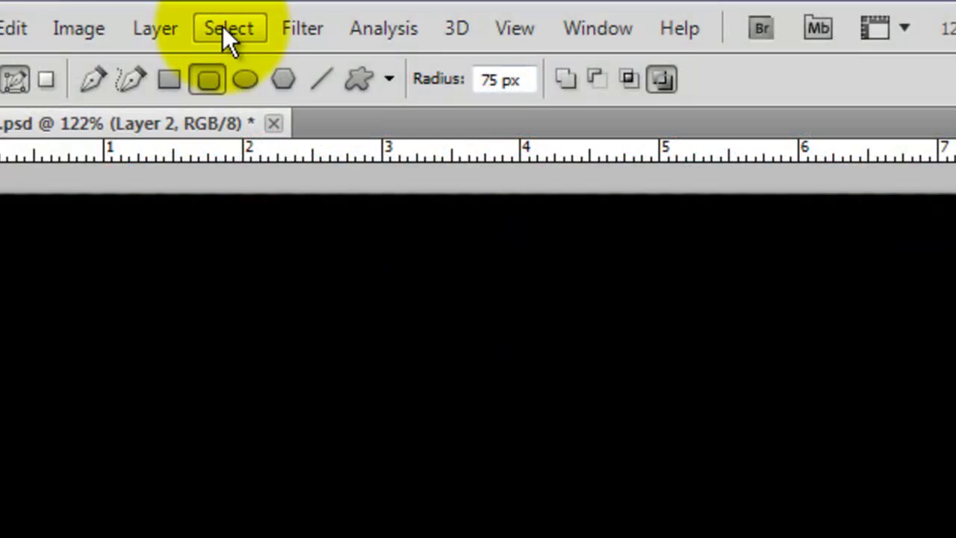
- Select the red areas of the spattered stamp with Color Range set to Reds
click(224, 27)
click(272, 302)
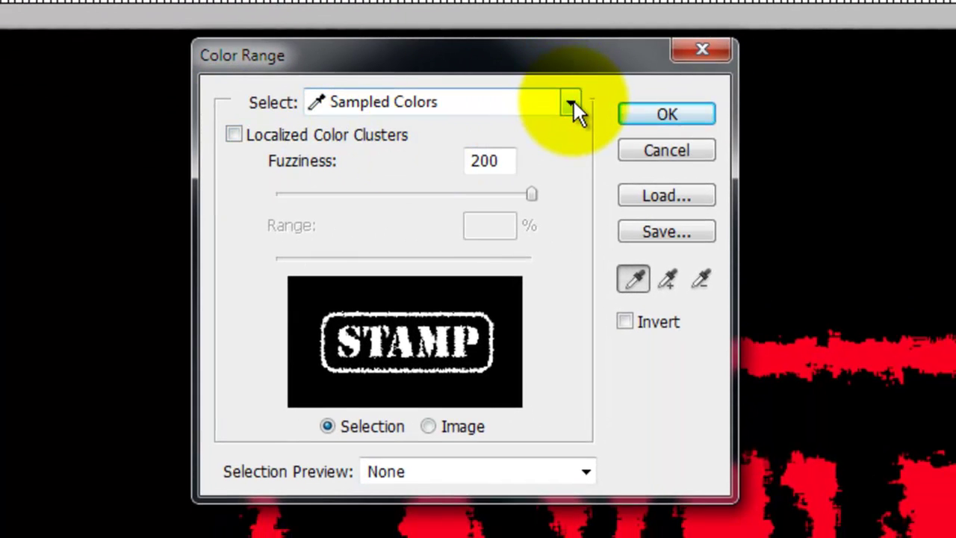
click(573, 104)
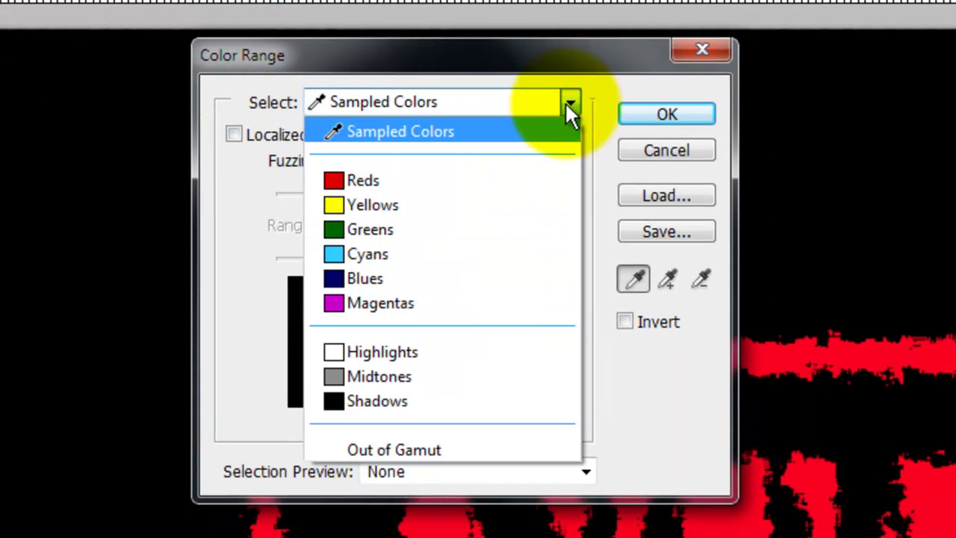
click(398, 181)
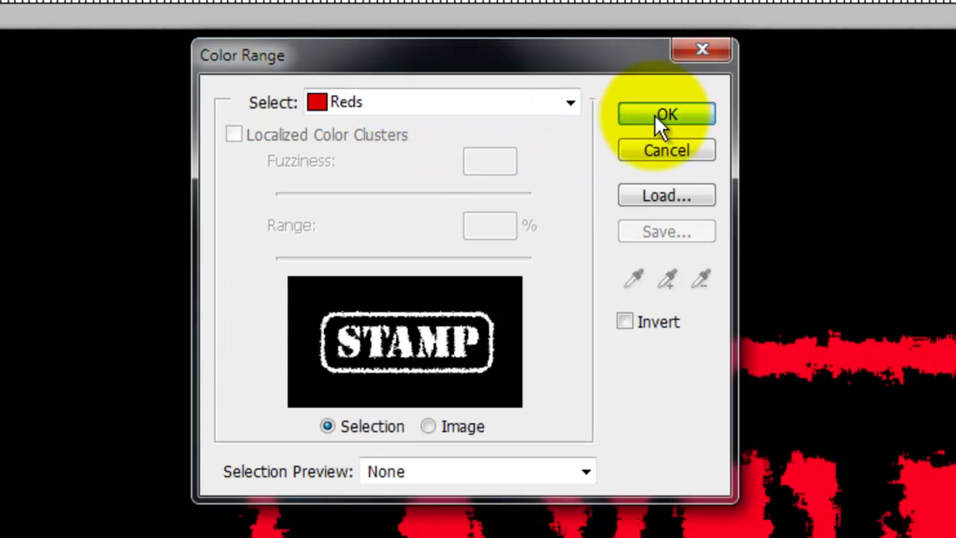
click(661, 116)
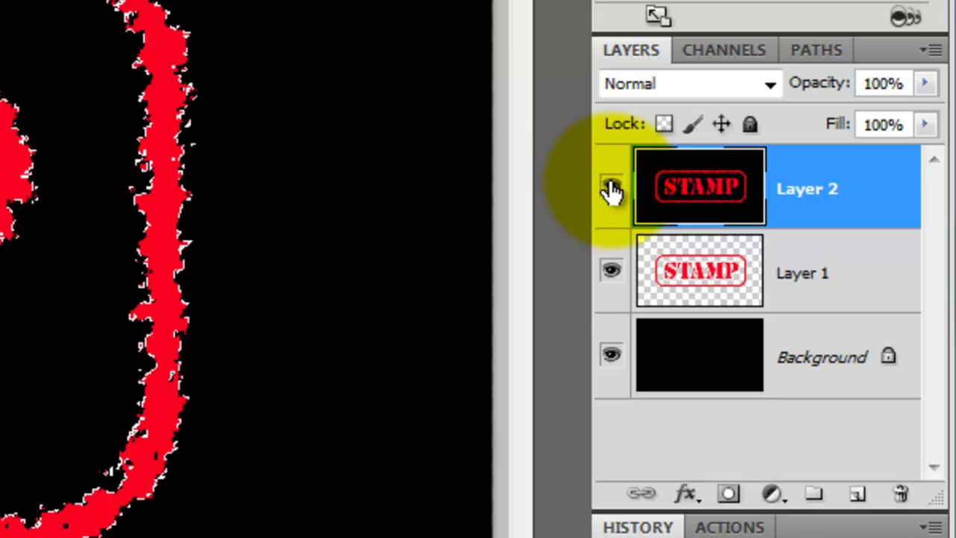
- Hide Layer 2 and add a layer mask to Layer 1 from the active selection
click(613, 193)
click(713, 275)
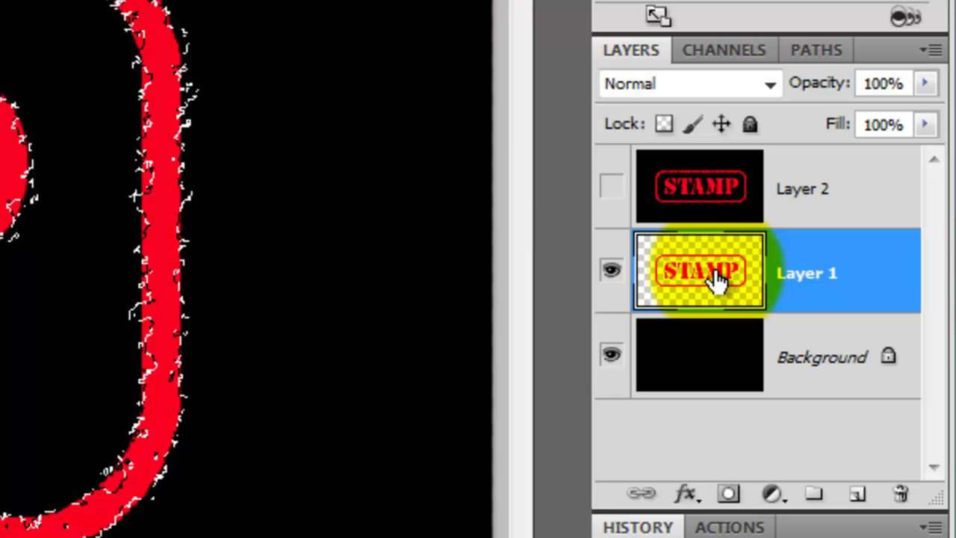
click(728, 493)
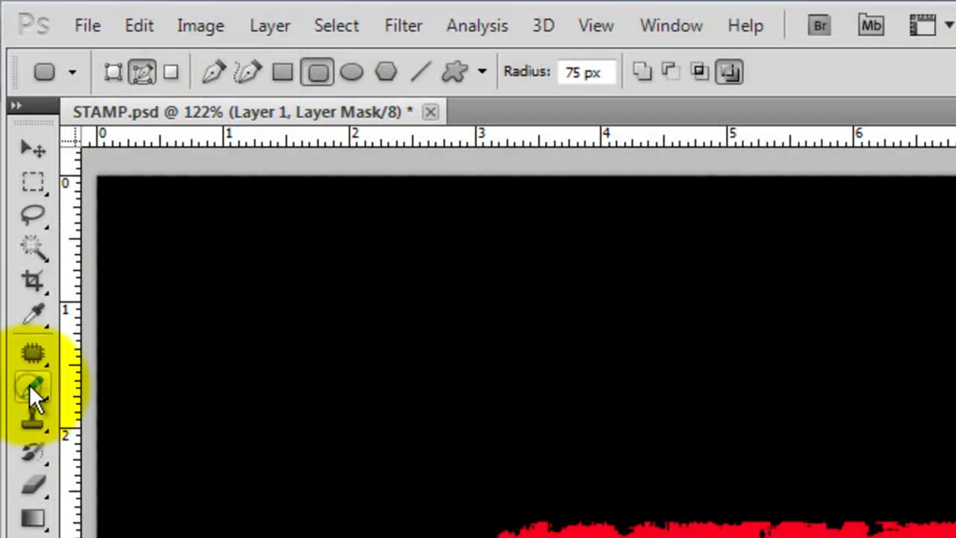
- Append the Marks and scratches brush set to the Pencil tool's brushes
click(30, 387)
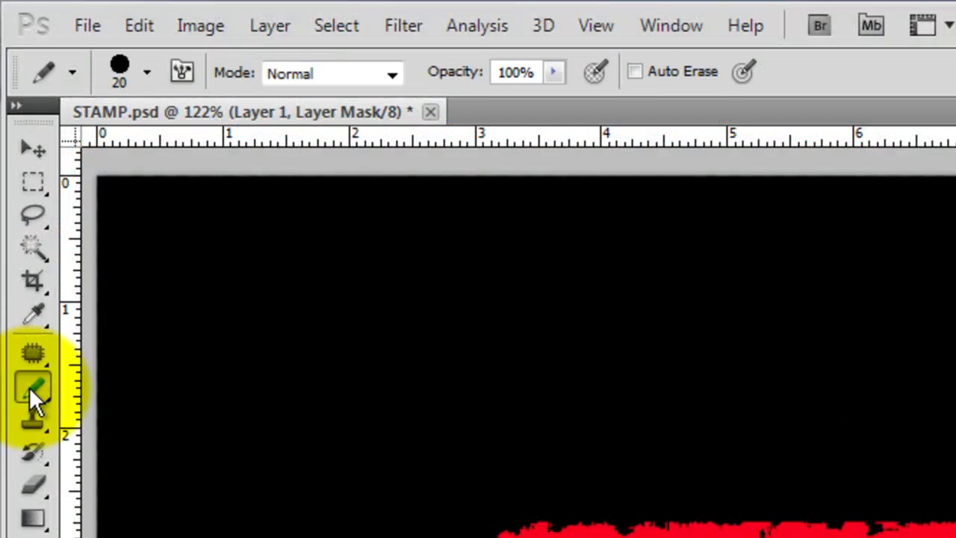
click(147, 73)
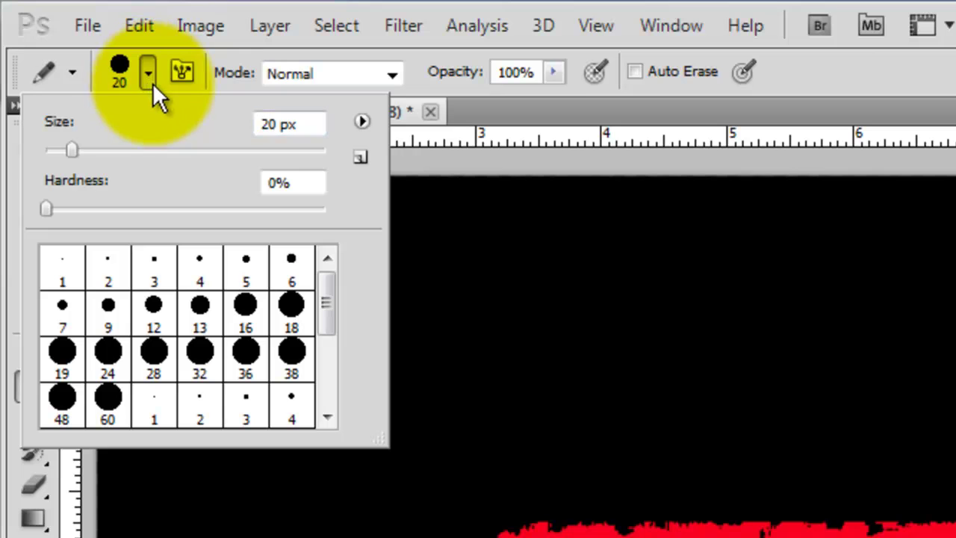
click(362, 121)
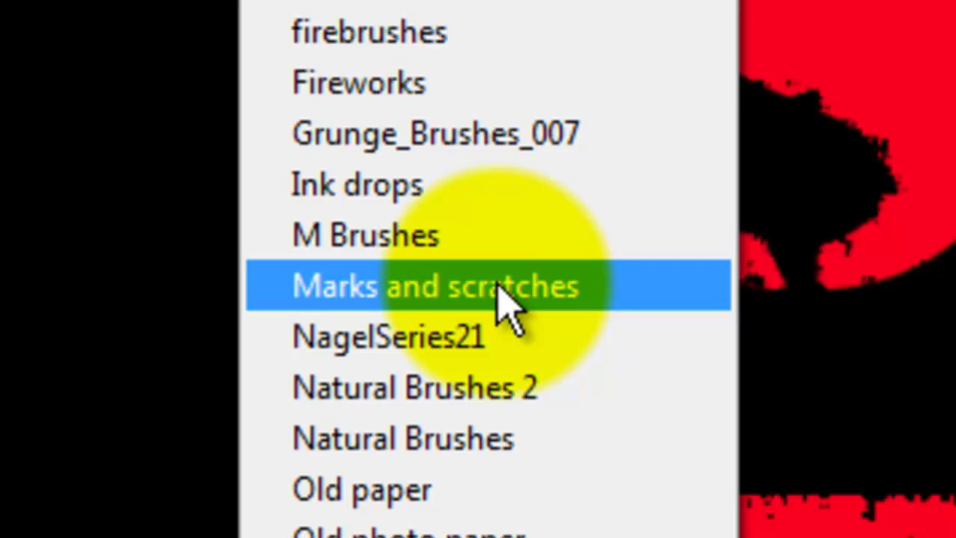
click(499, 285)
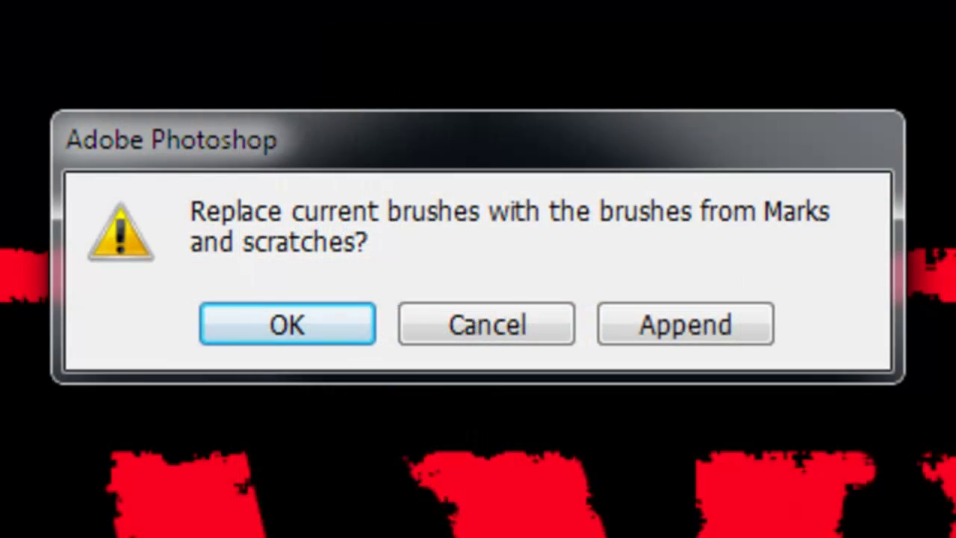
click(694, 333)
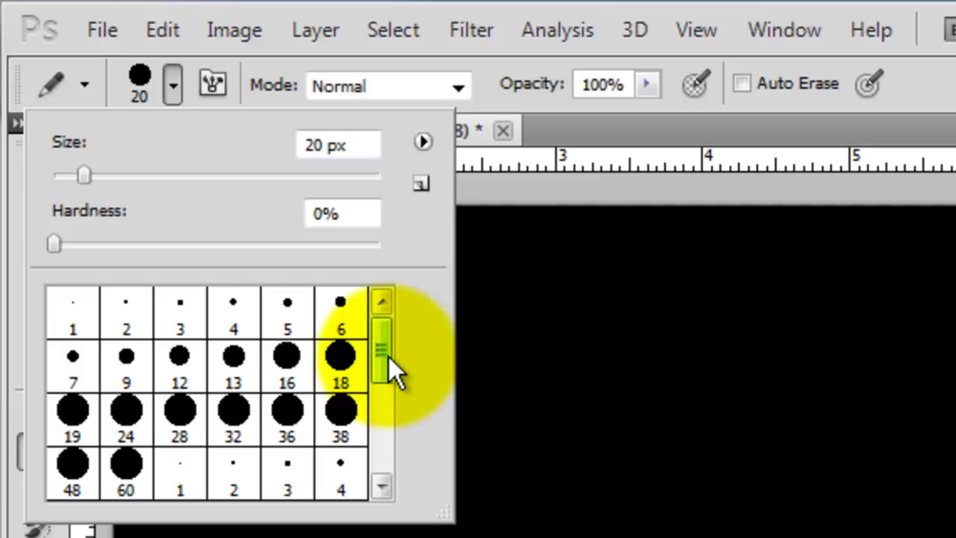
drag(388, 357, 404, 455)
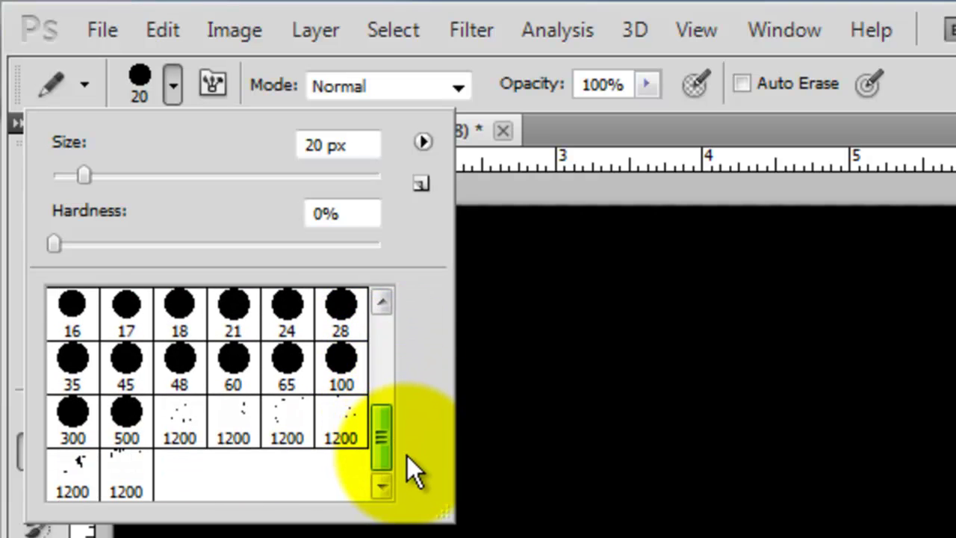
- Choose a 1200 px scratch brush from the appended Marks and scratches set for the Pencil tool
click(340, 429)
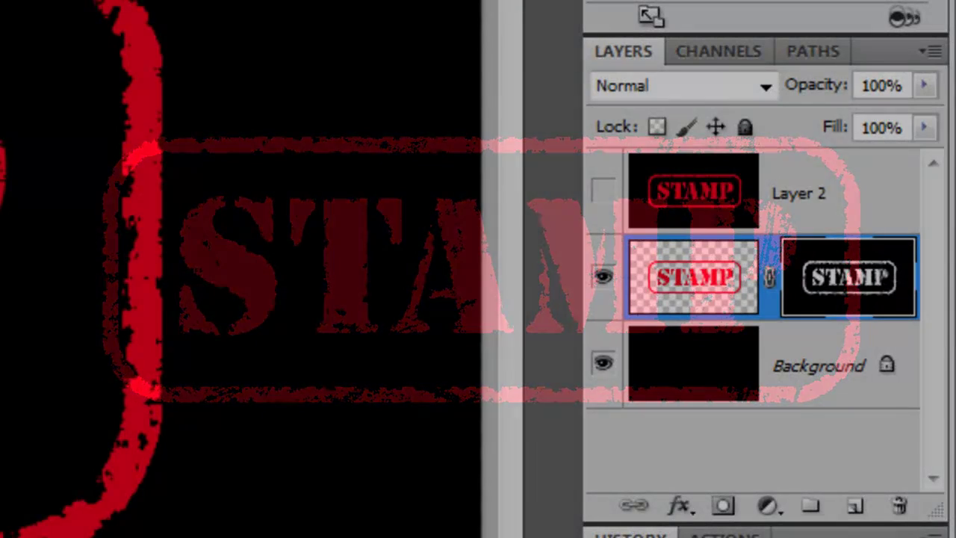
- Delete the hidden Layer 2 and stamp all visible layers onto a new layer above the masked stamp
drag(822, 196, 900, 507)
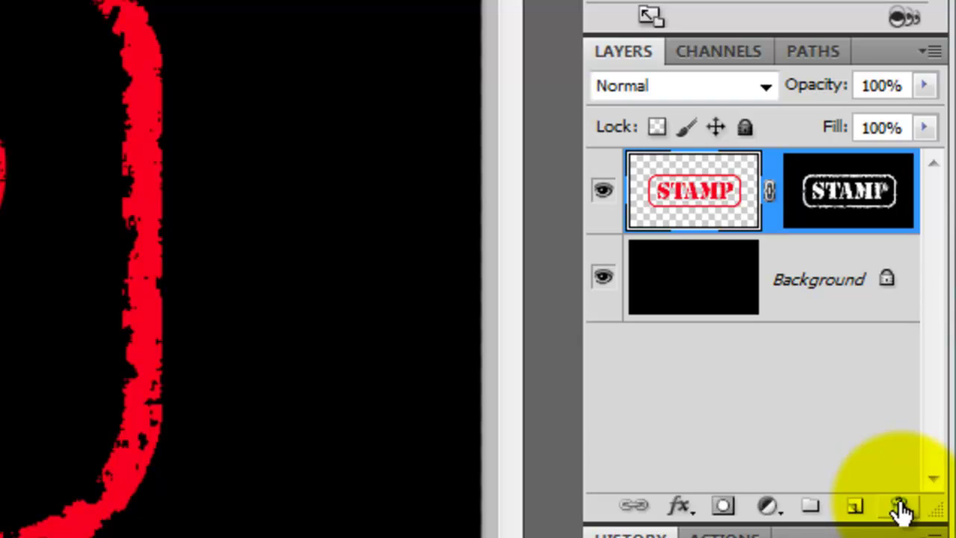
click(856, 510)
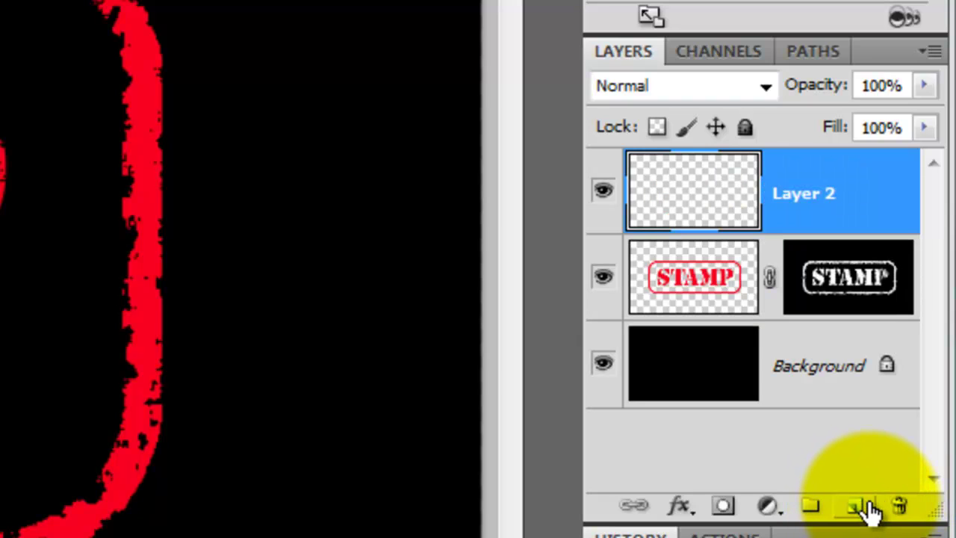
key(ctrl+shift+alt+e)
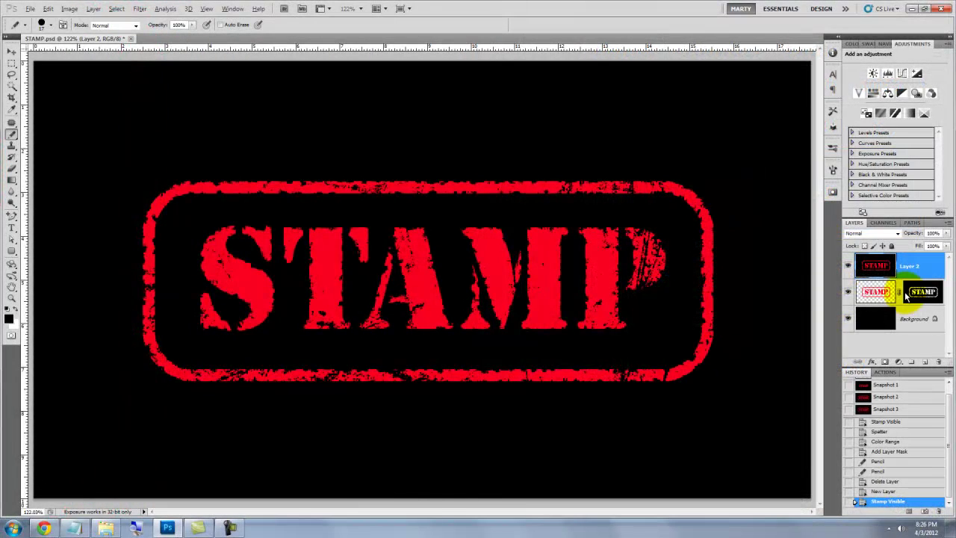
- Rotate the composite layer about -6.7° with Free Transform and shift it to about X 628 px, Y 350 px
key(ctrl+t)
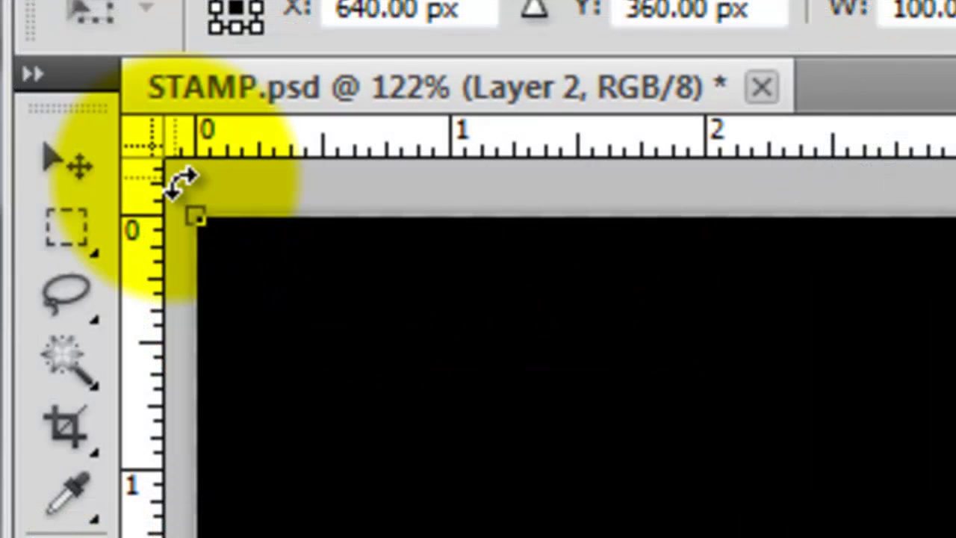
click(180, 183)
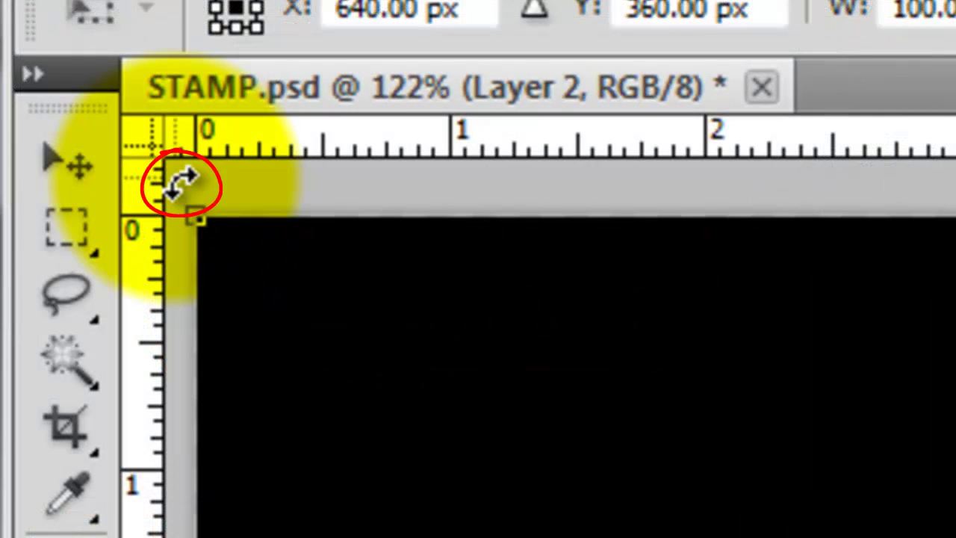
drag(181, 183, 15, 478)
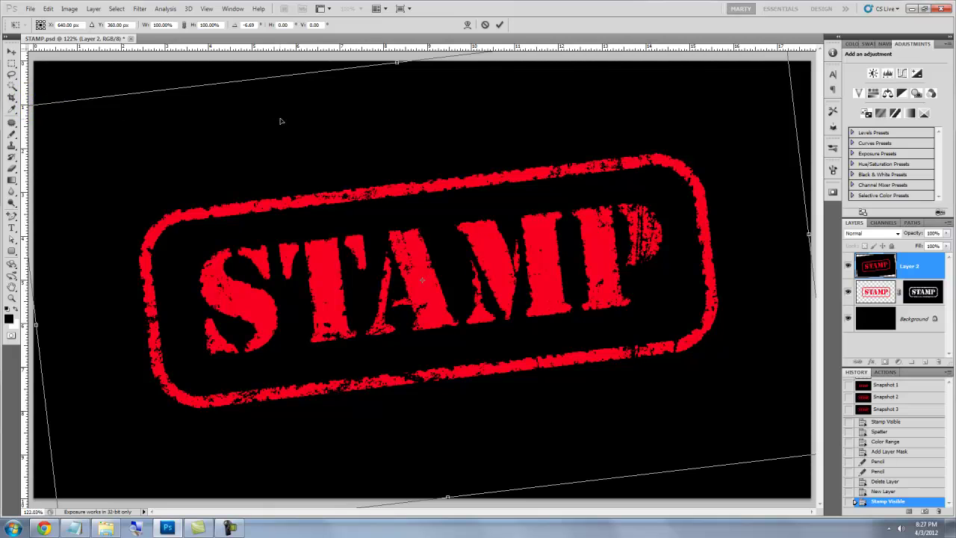
drag(281, 121, 274, 115)
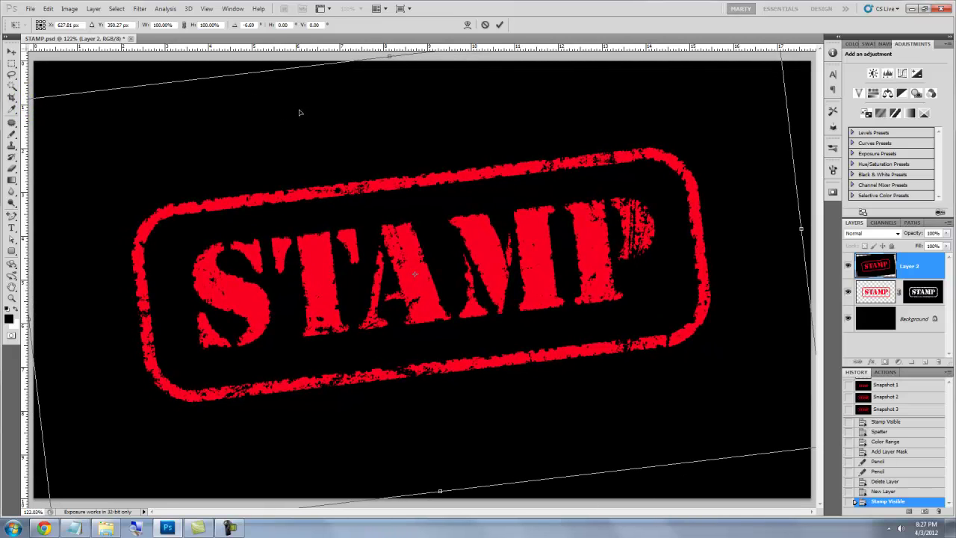
key(Return)
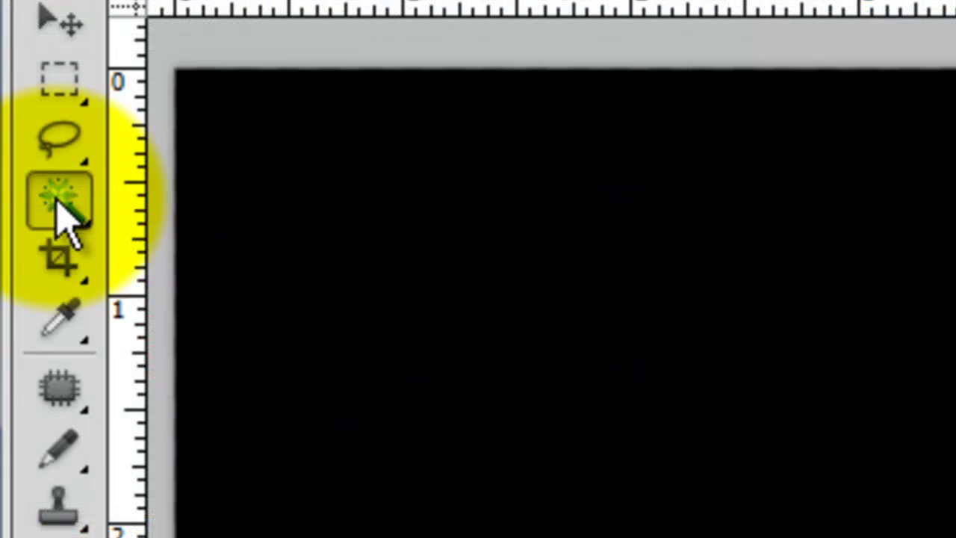
- Select the red of the stamp's border with the Magic Wand and extend the selection with Similar
click(12, 86)
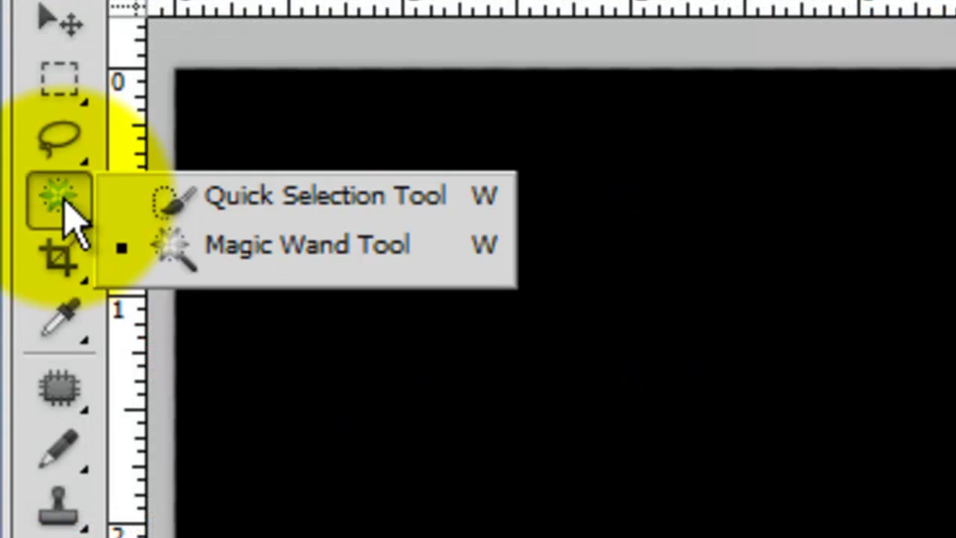
click(161, 258)
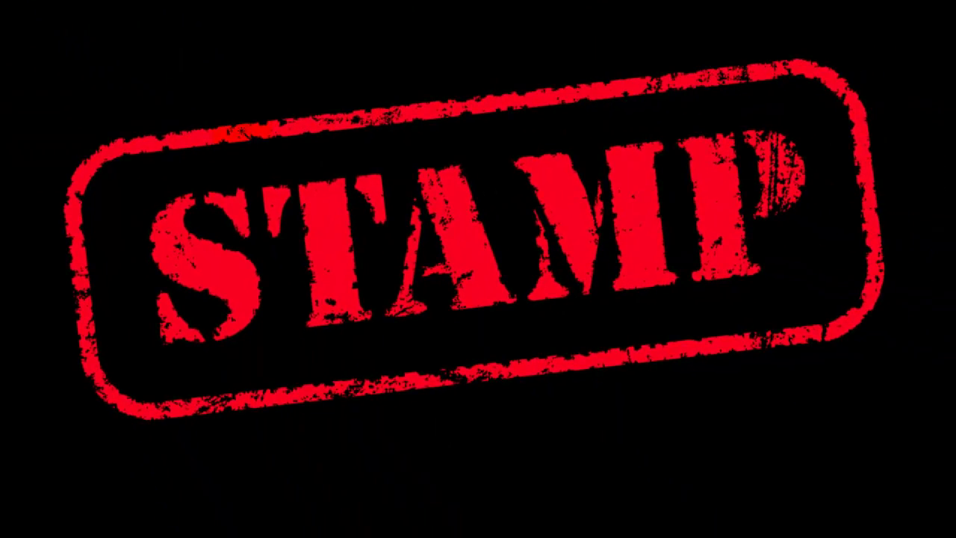
click(242, 129)
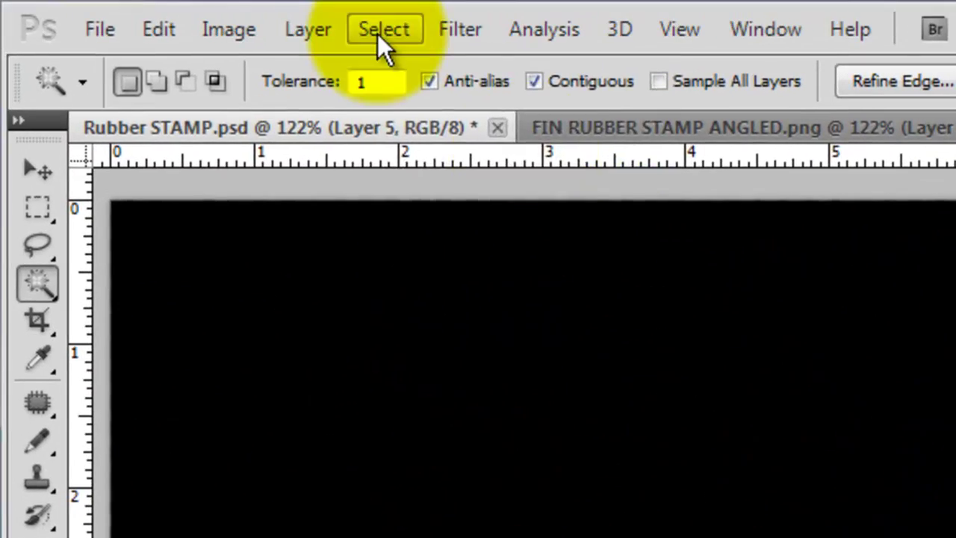
click(382, 30)
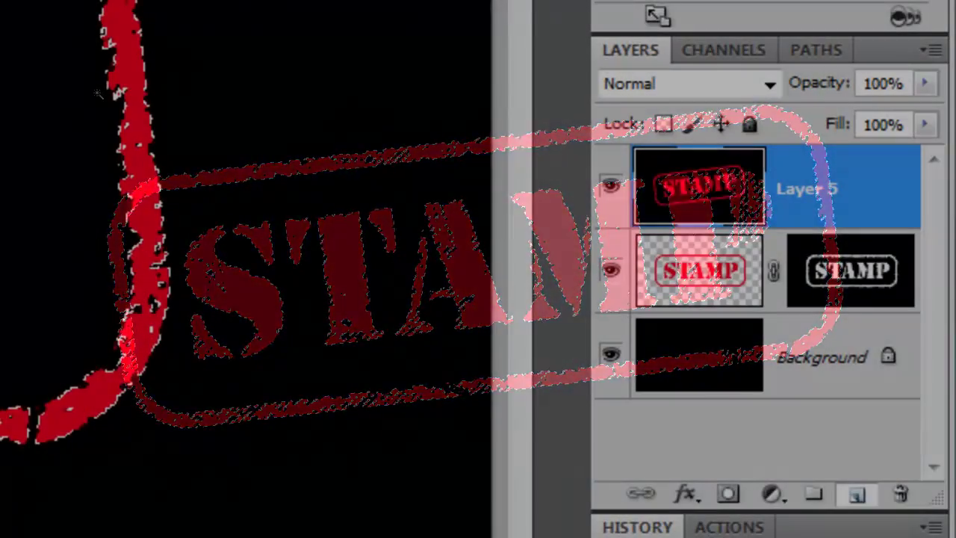
- Create a new layer and fill the stamp selection with a fully saturated bright red foreground color
click(855, 496)
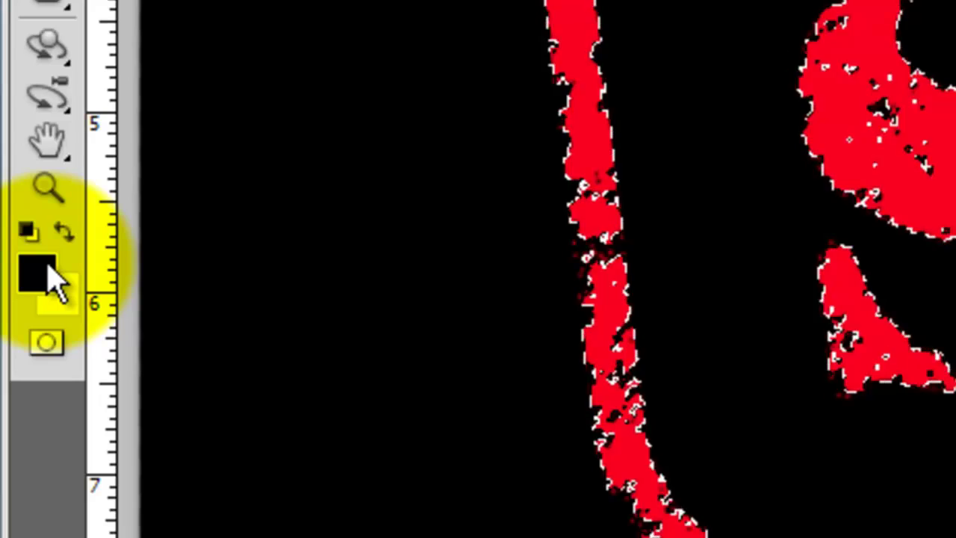
click(46, 277)
click(422, 114)
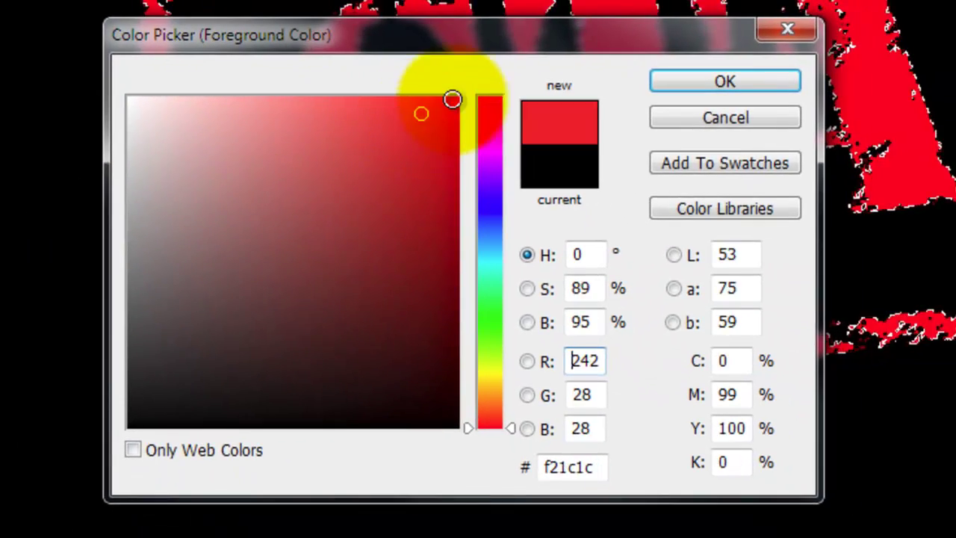
click(459, 97)
click(675, 76)
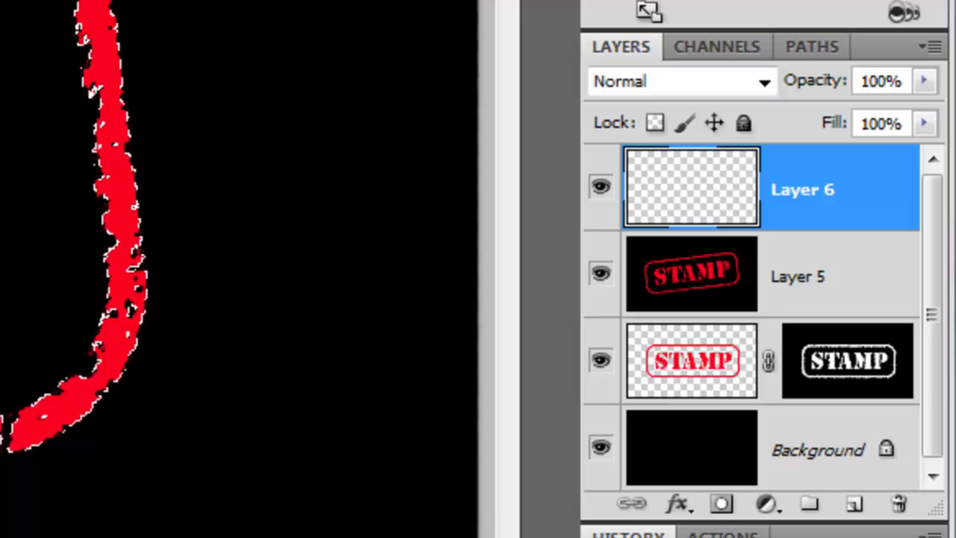
key(alt+Delete)
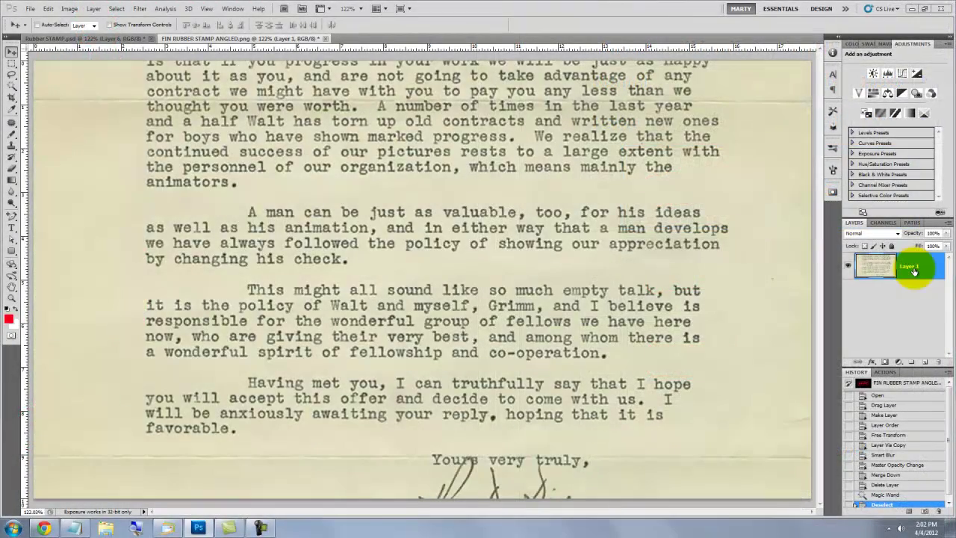
- Copy the entire typewritten letter image and paste it into Rubber STAMP.psd
key(ctrl+a)
key(ctrl+c)
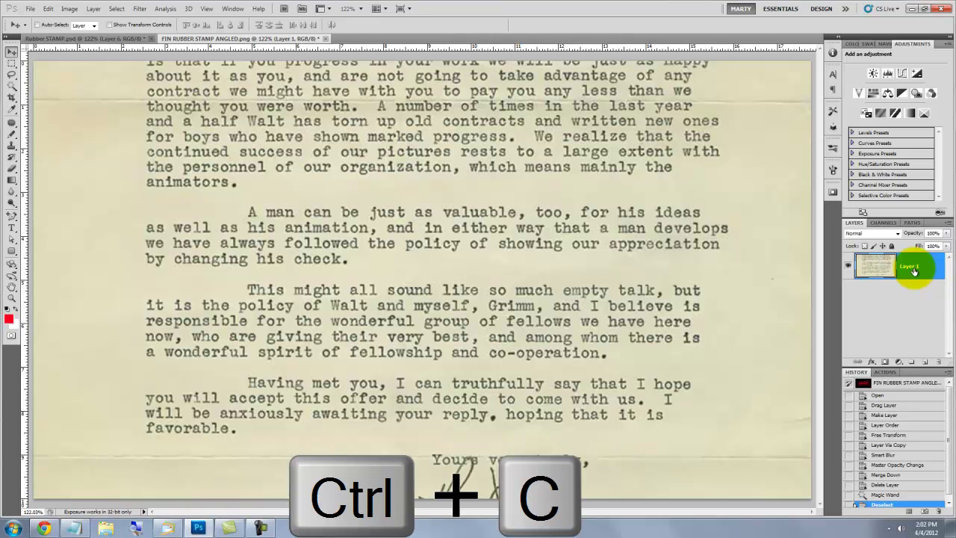
ctrl+click(876, 265)
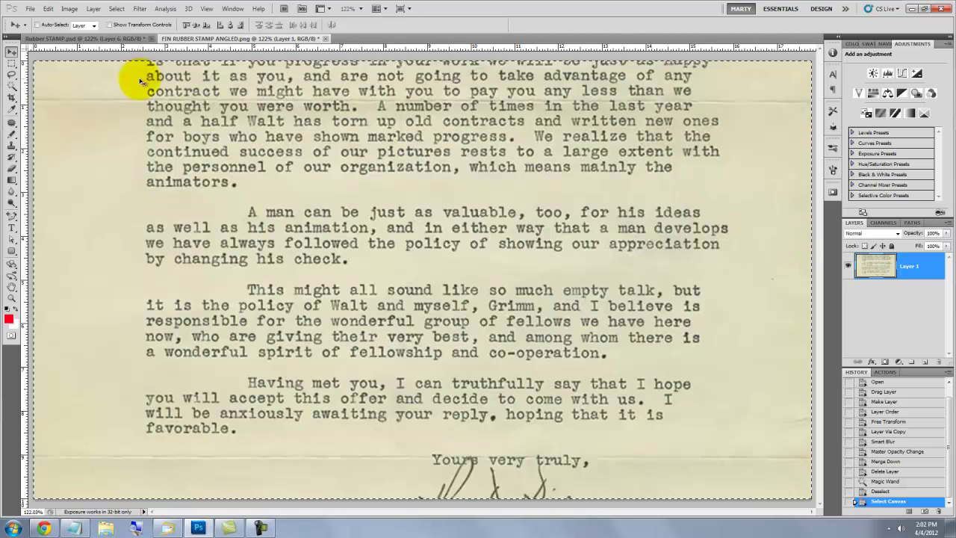
click(118, 37)
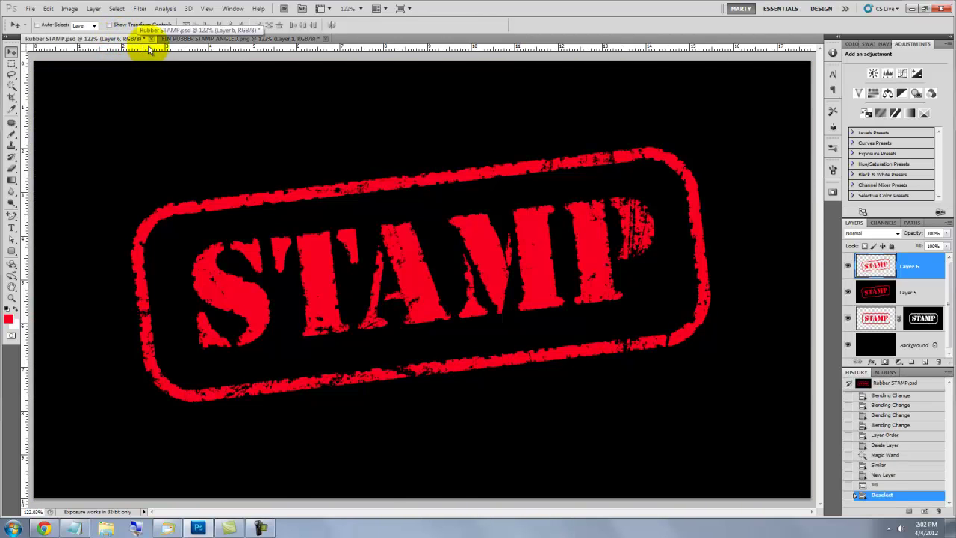
key(ctrl+v)
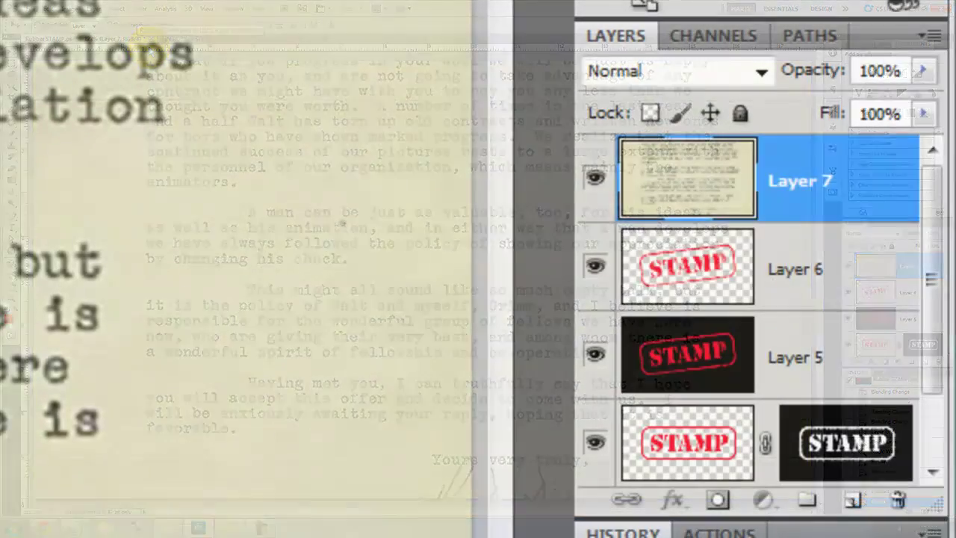
- Place the letter layer directly beneath the red stamp on Layer 6 and set Layer 6's blend mode to Multiply
drag(904, 265, 908, 303)
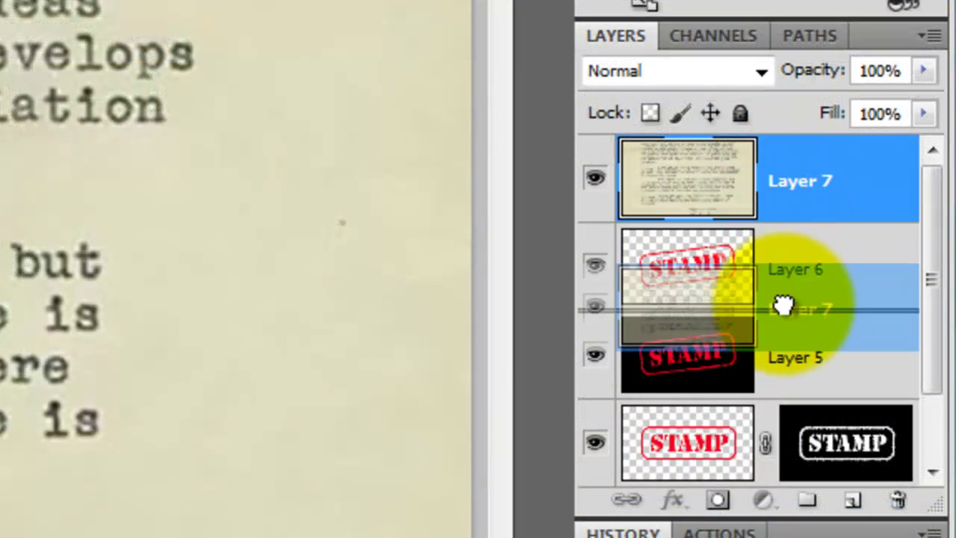
drag(783, 305, 798, 315)
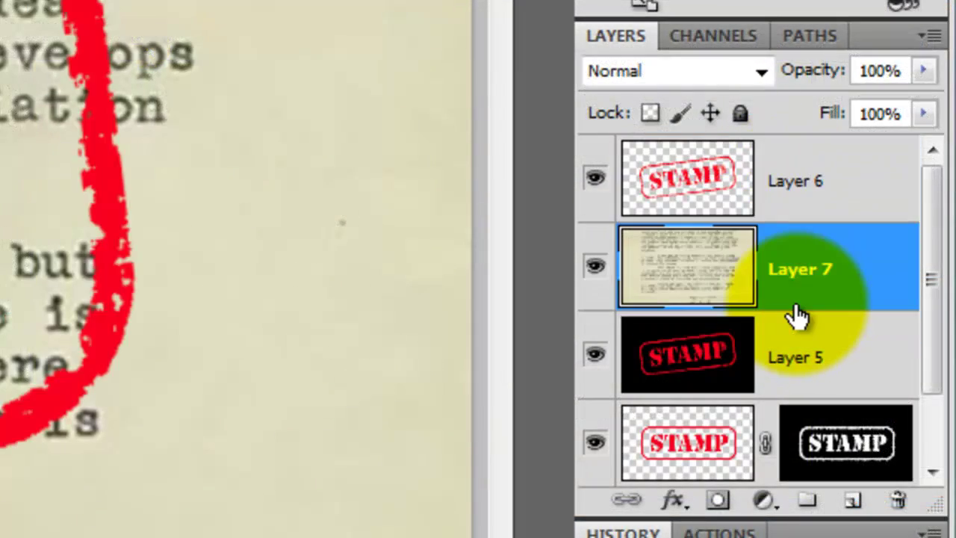
click(702, 200)
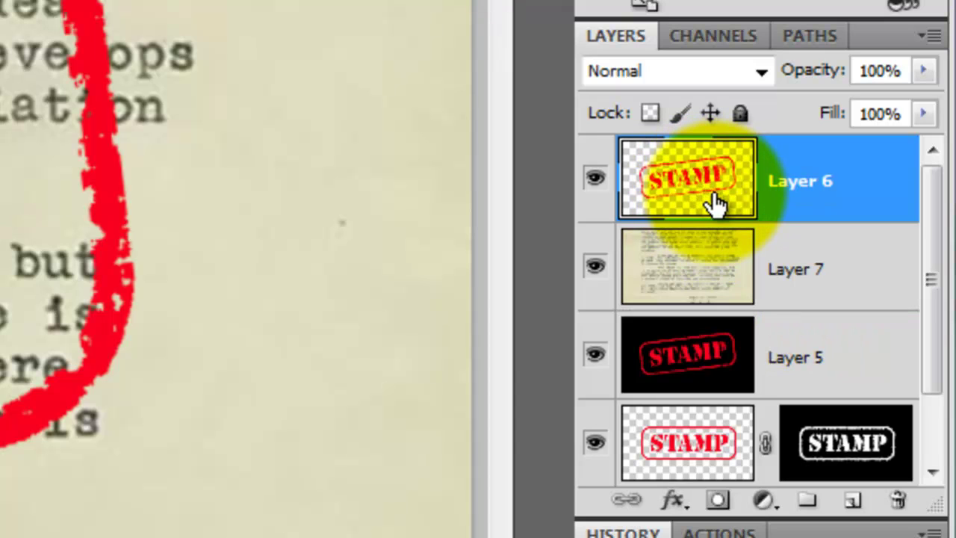
click(762, 72)
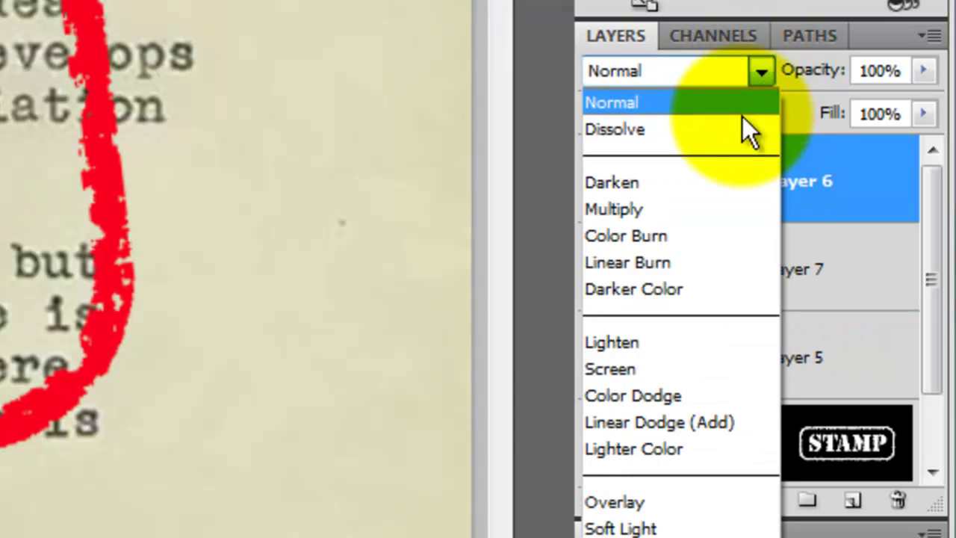
click(679, 213)
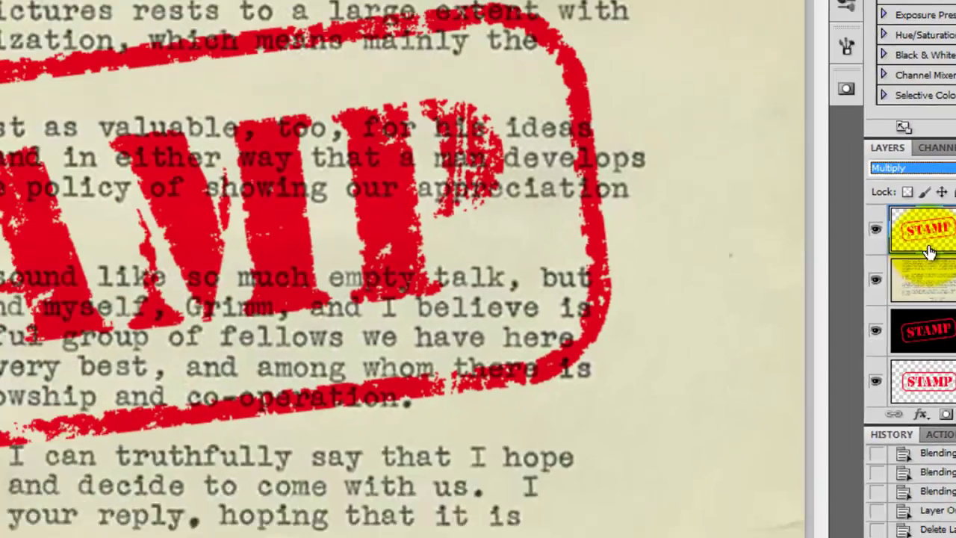